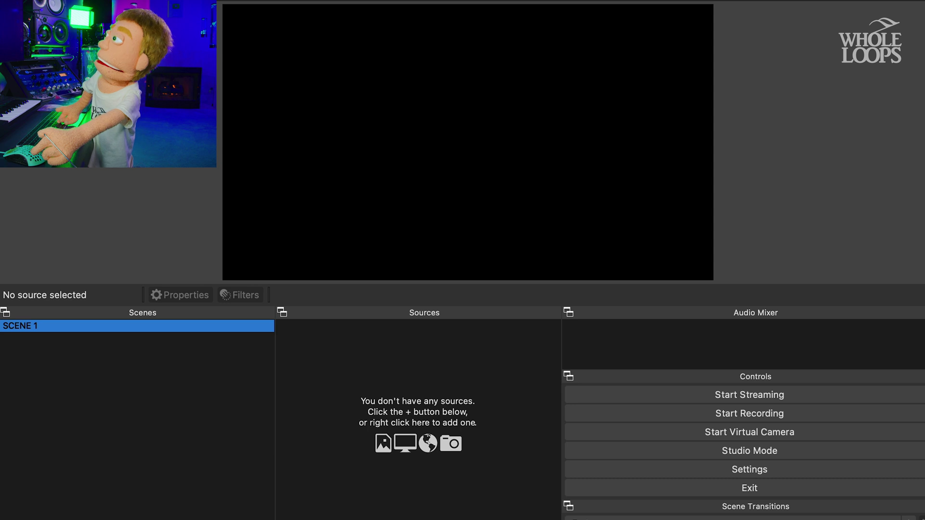
# Rename the scene SCENE 1 to CAMERA
pyautogui.rightClick(22, 327)
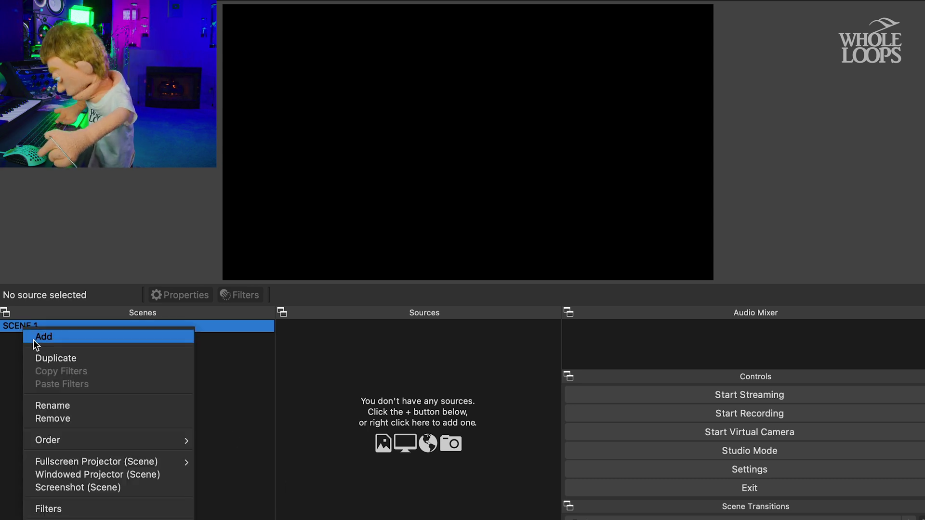
pyautogui.click(65, 406)
pyautogui.write('CAMERA')
pyautogui.press('Return')
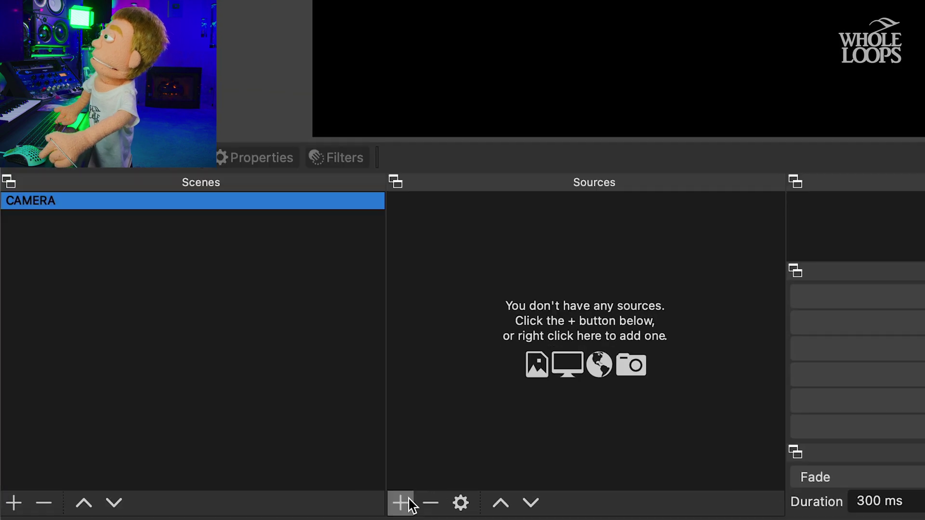
# Add an Audio Input Capture source named APOLLO using the Universal Audio Thunderbolt device
pyautogui.click(409, 501)
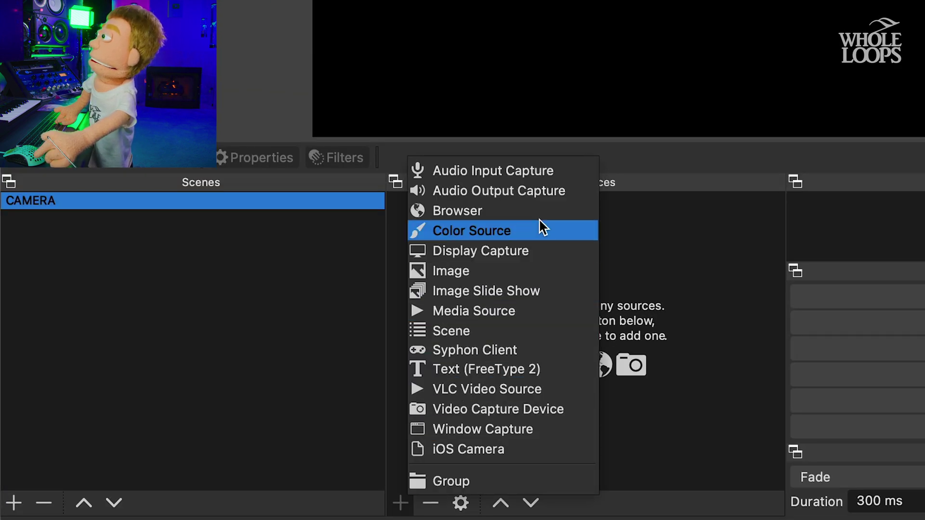
pyautogui.click(547, 176)
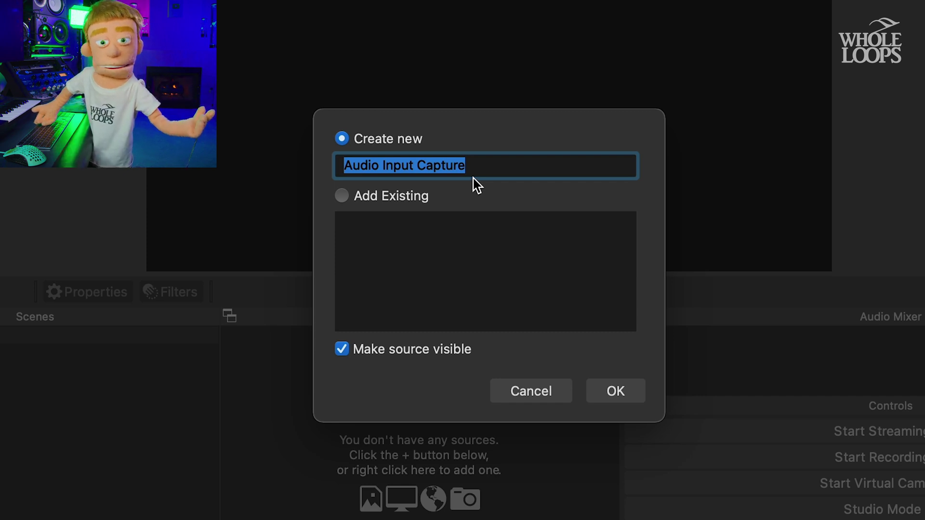
pyautogui.write('APOLL')
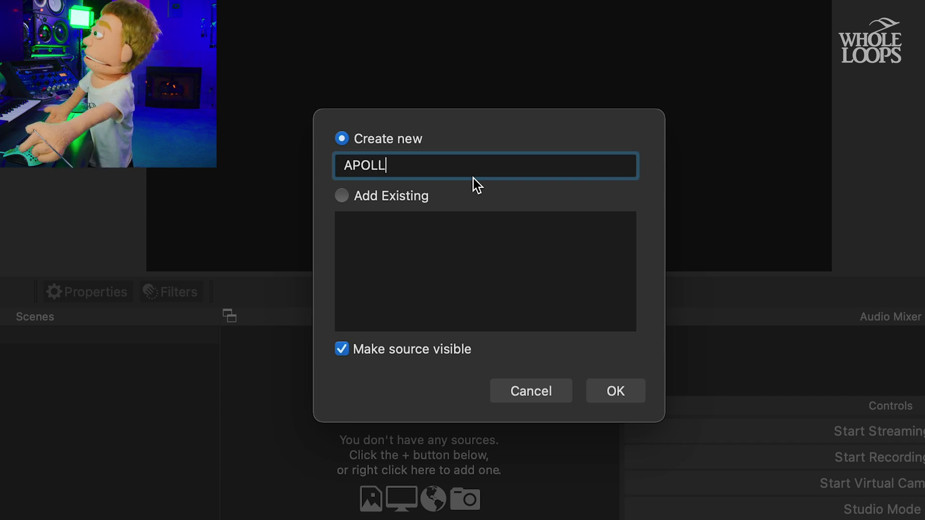
pyautogui.write('O')
pyautogui.click(593, 398)
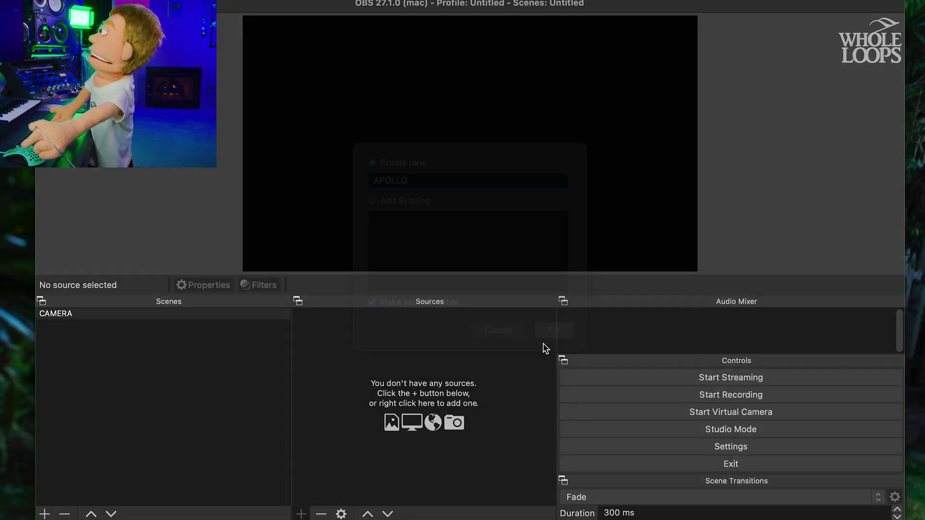
pyautogui.click(370, 92)
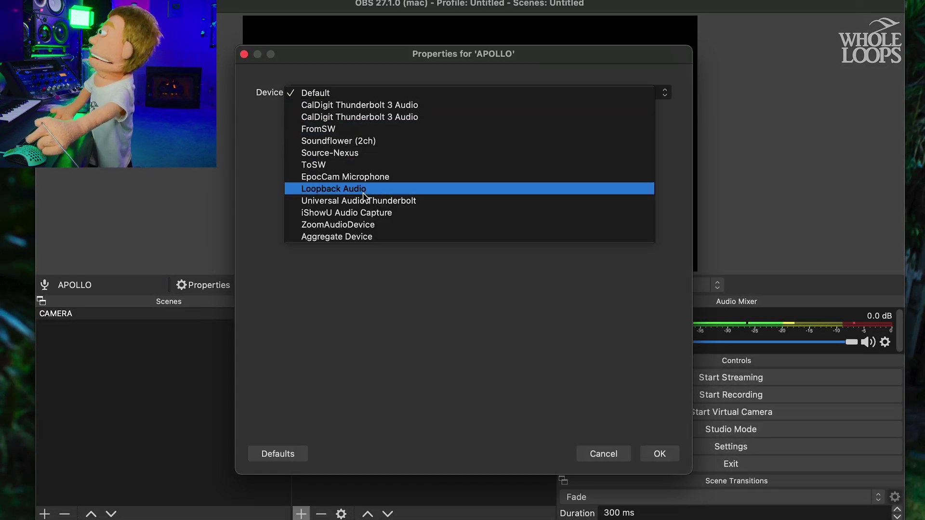
pyautogui.click(324, 205)
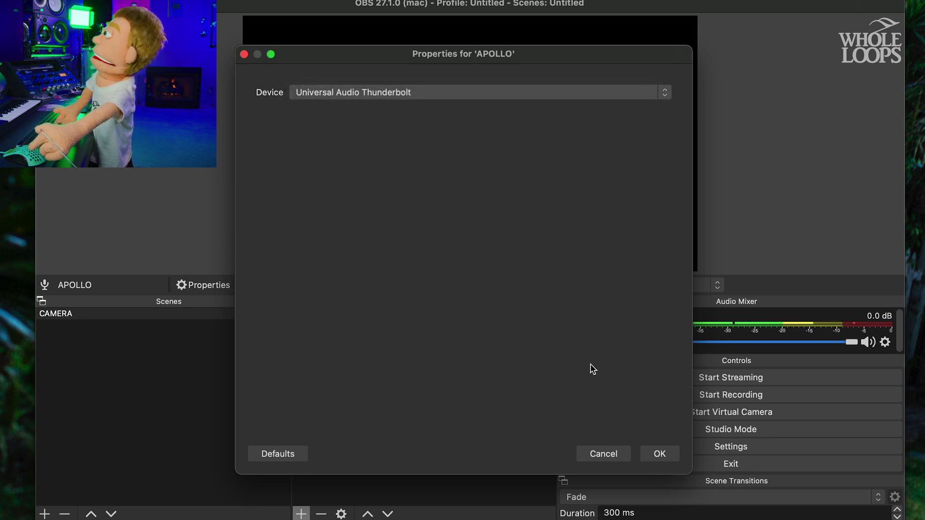
pyautogui.click(659, 454)
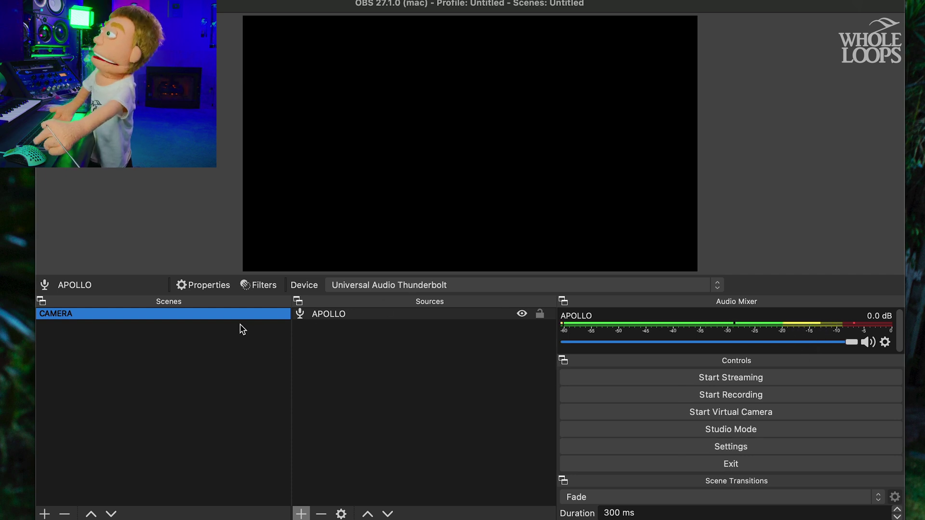
# Add a Video Capture Device source CANON on USB Video with the 1920x1080 preset
pyautogui.click(301, 514)
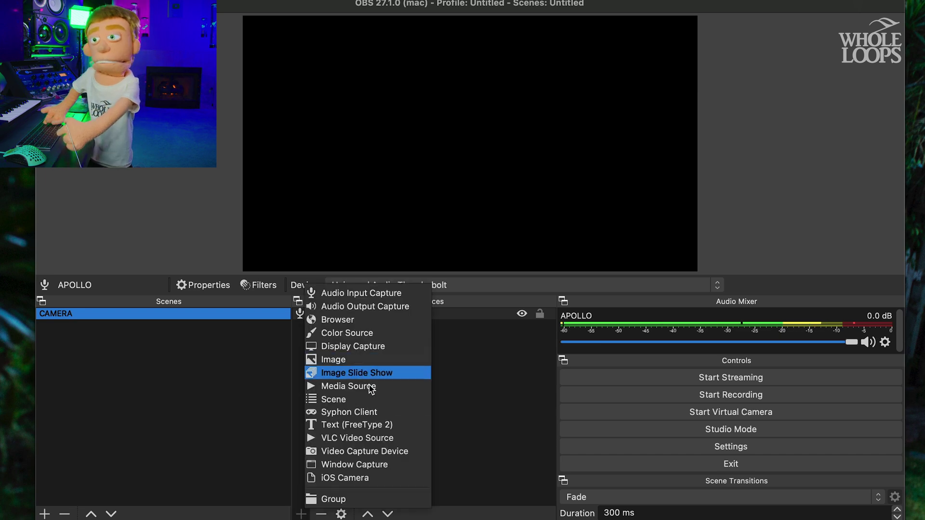
pyautogui.click(385, 451)
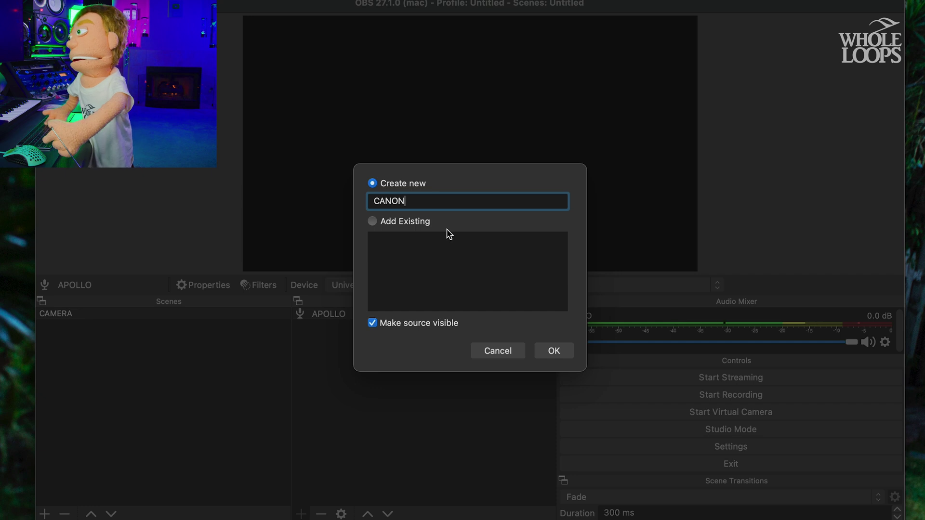
pyautogui.click(554, 351)
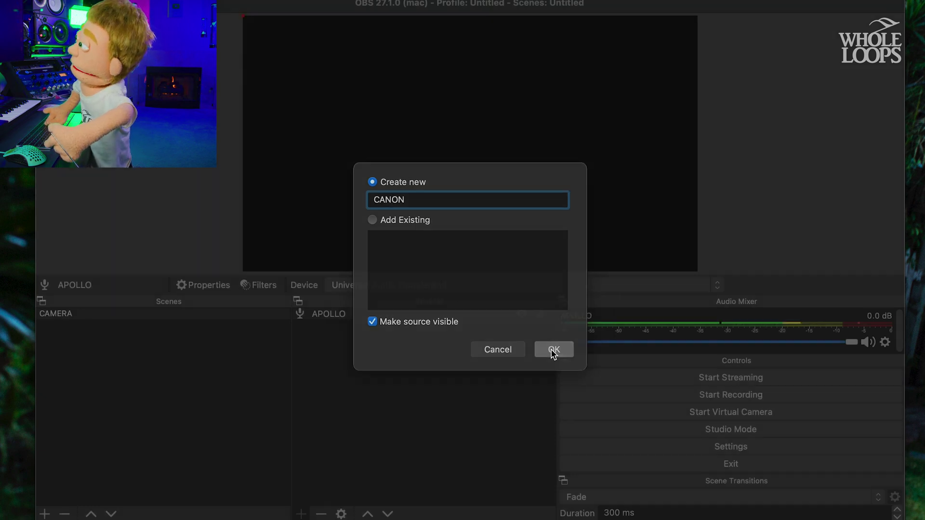
pyautogui.click(514, 302)
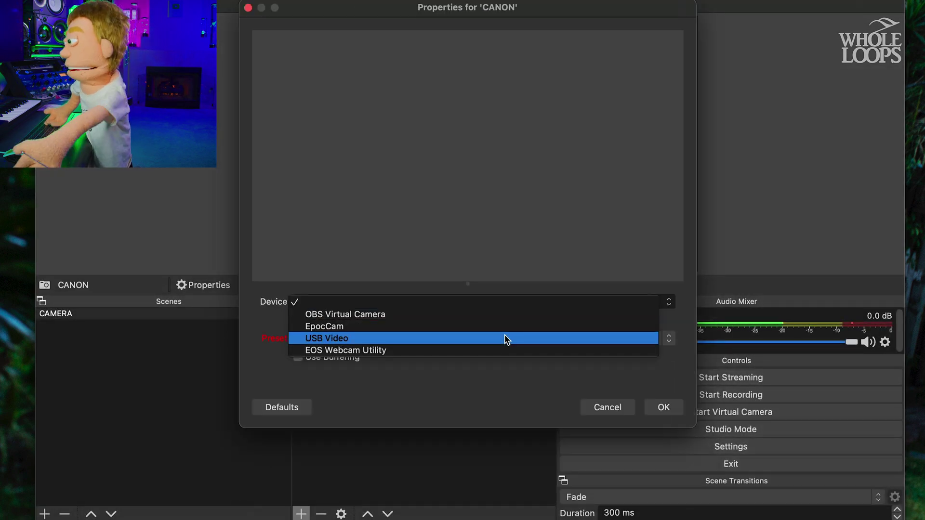
pyautogui.click(505, 339)
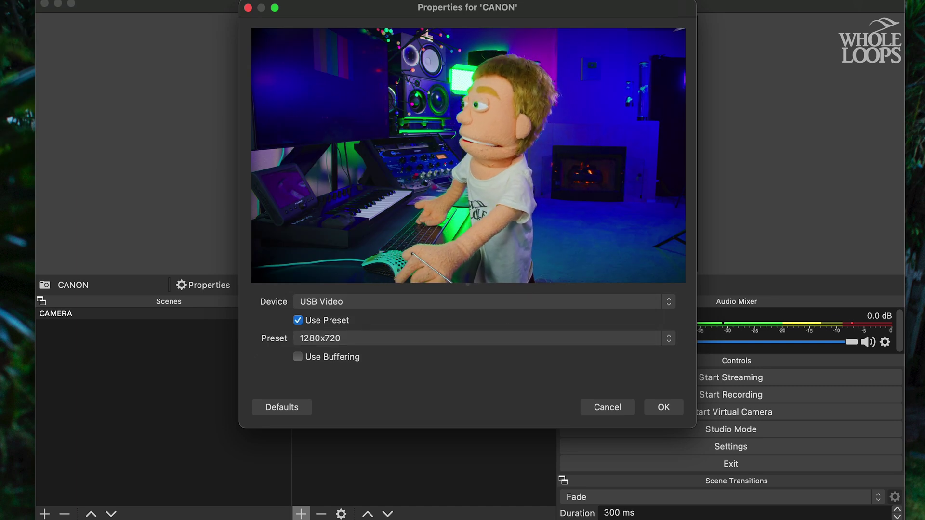
pyautogui.click(381, 338)
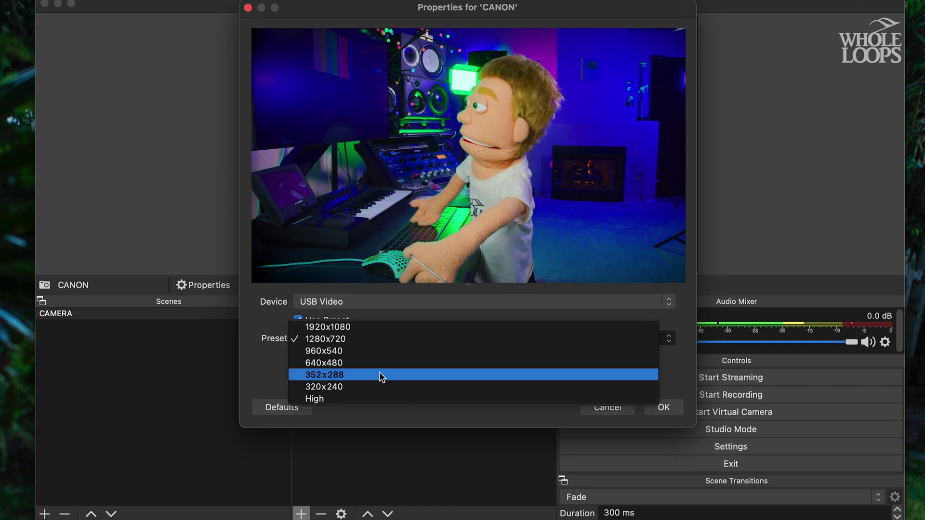
pyautogui.click(370, 328)
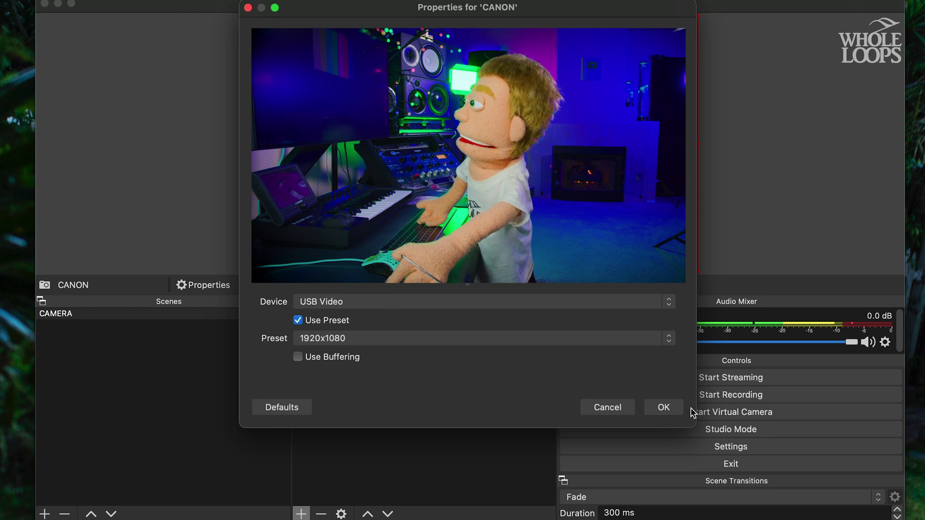
pyautogui.click(670, 407)
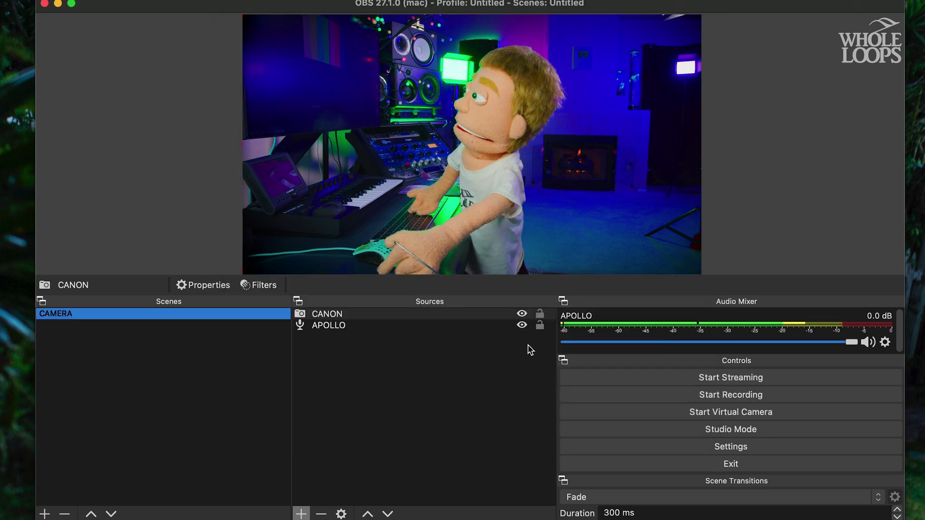
pyautogui.click(363, 331)
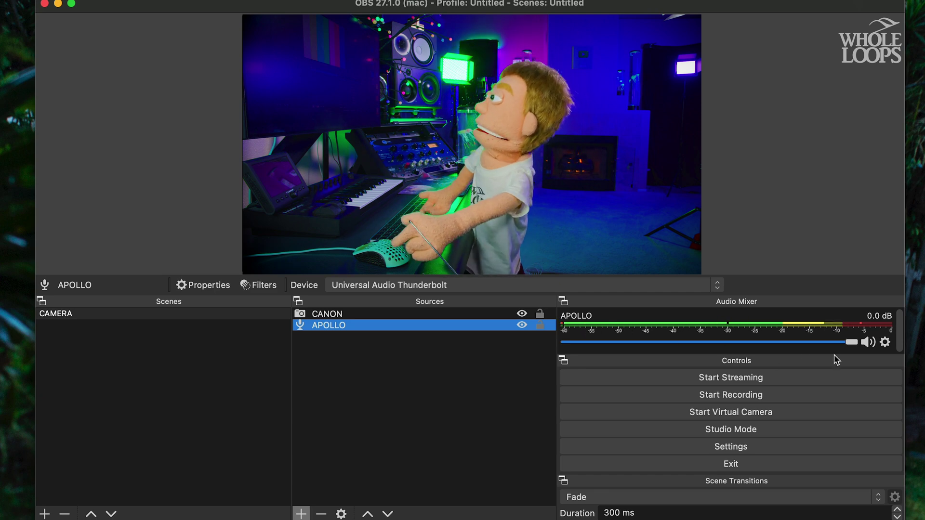
pyautogui.click(885, 343)
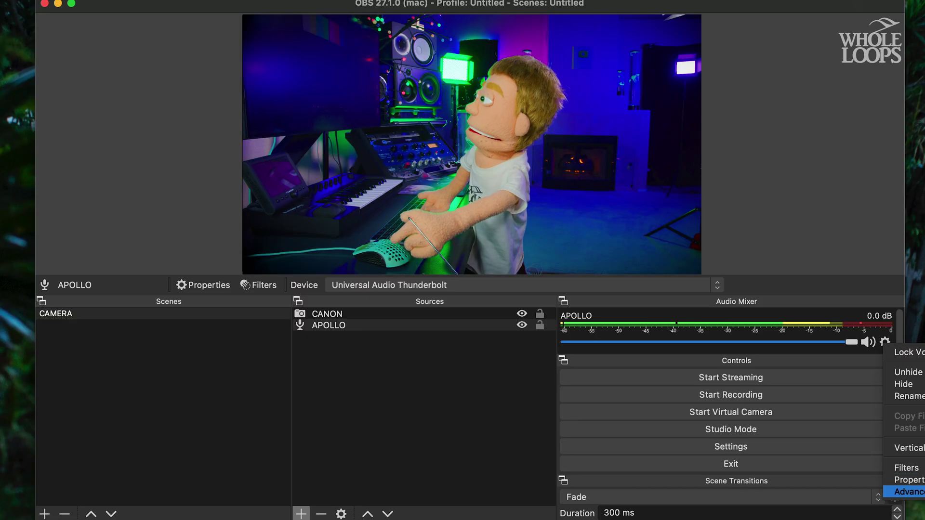
pyautogui.click(699, 404)
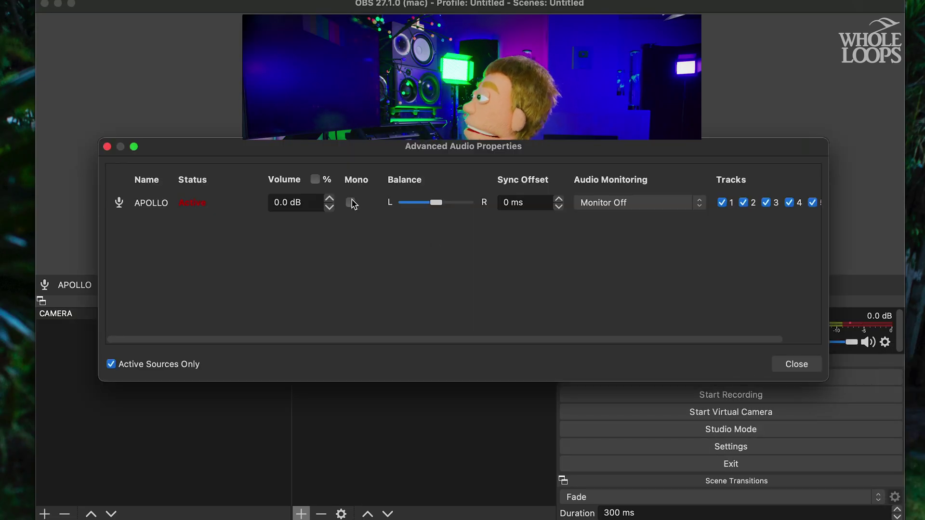
pyautogui.press('Escape')
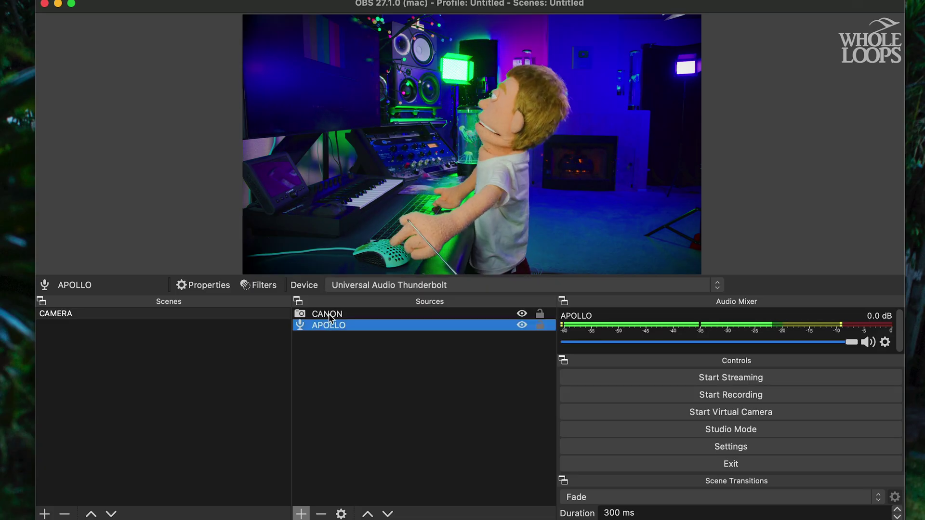
# Add a built-in Limiter filter, keeping its default name, to the APOLLO source
pyautogui.rightClick(320, 324)
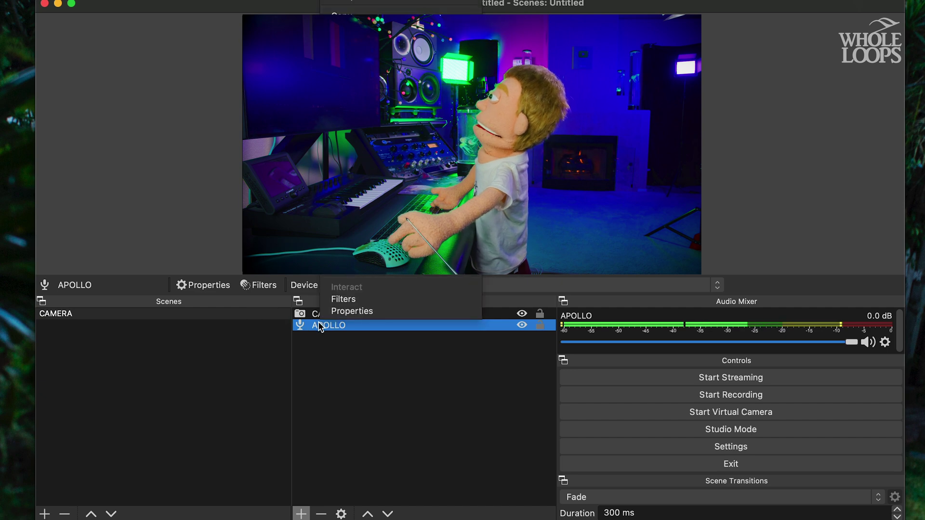
pyautogui.click(355, 300)
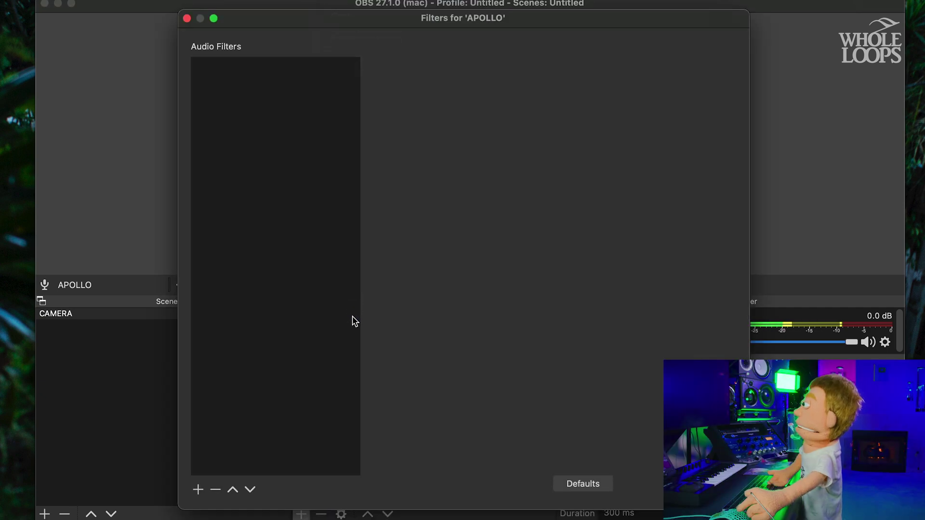
pyautogui.click(198, 490)
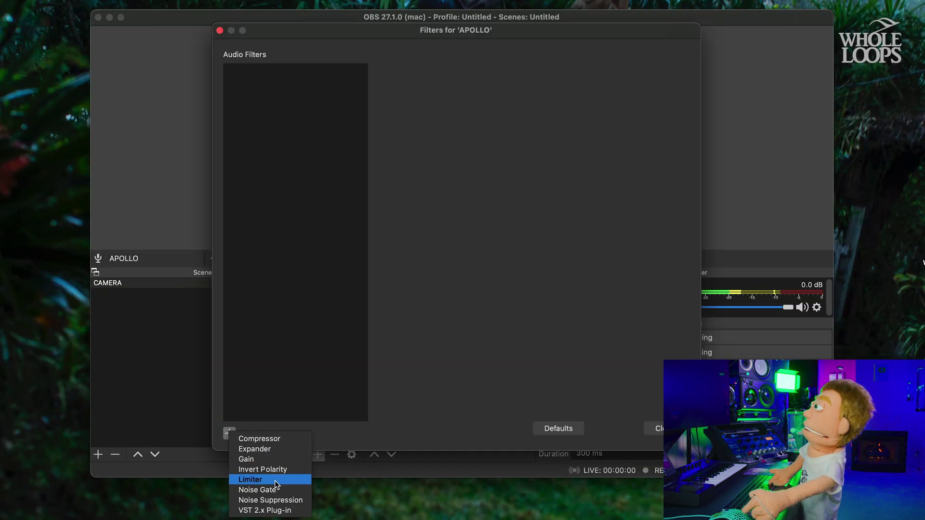
pyautogui.click(281, 480)
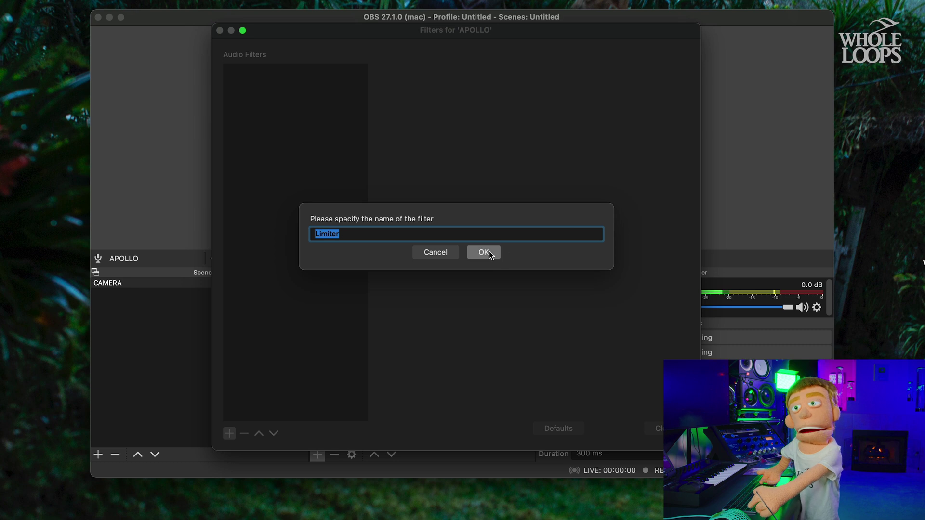
pyautogui.click(483, 252)
# Remove the built-in Limiter filter from APOLLO
pyautogui.moveTo(587, 61); pyautogui.dragTo(607, 53)
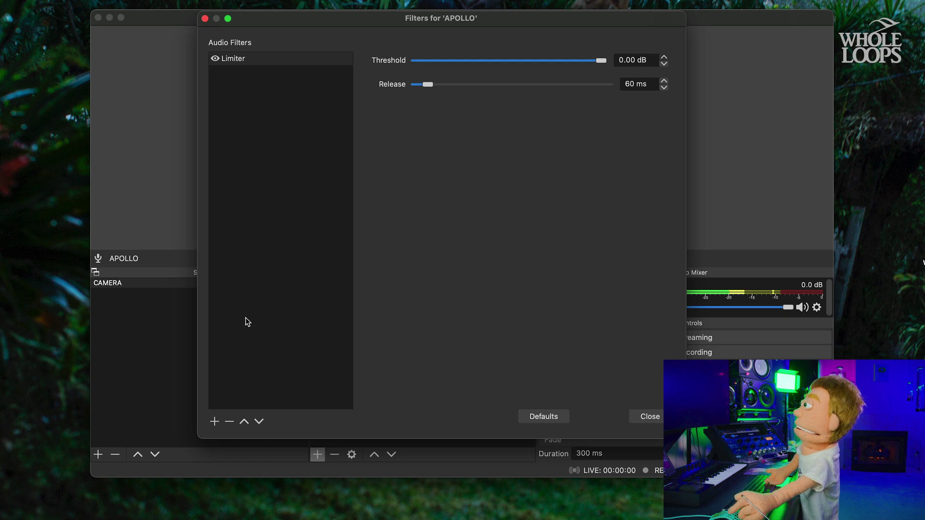
pyautogui.click(230, 422)
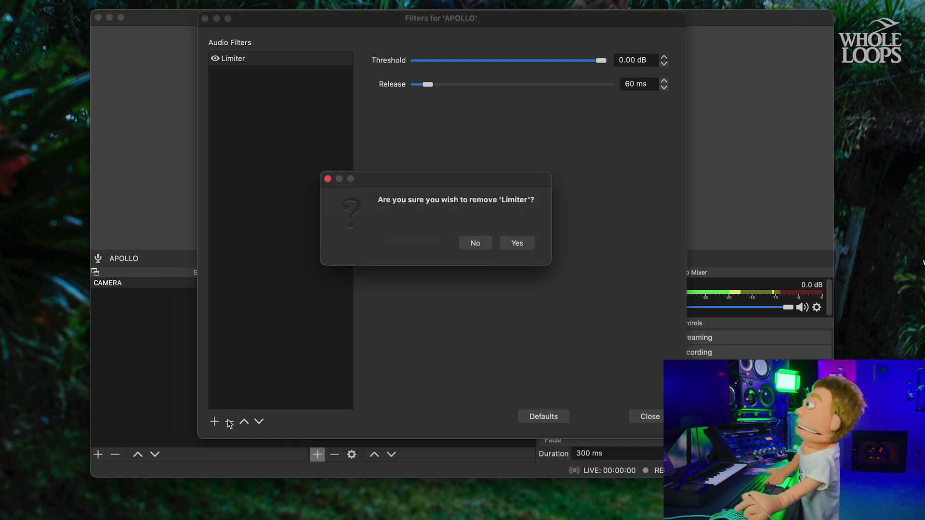
pyautogui.click(507, 246)
# Add a VST 2.x Plug-in filter named LIMITER
pyautogui.click(215, 422)
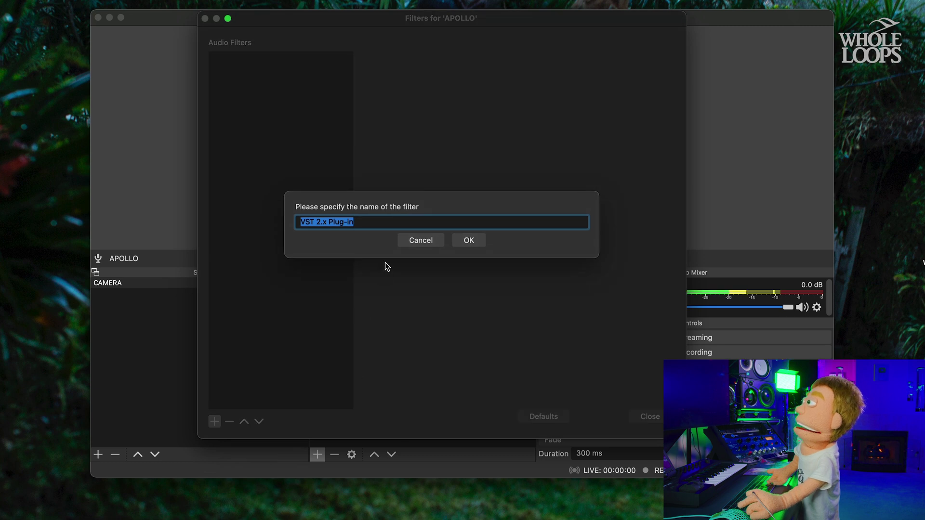
pyautogui.write('UAD')
pyautogui.press('Return')
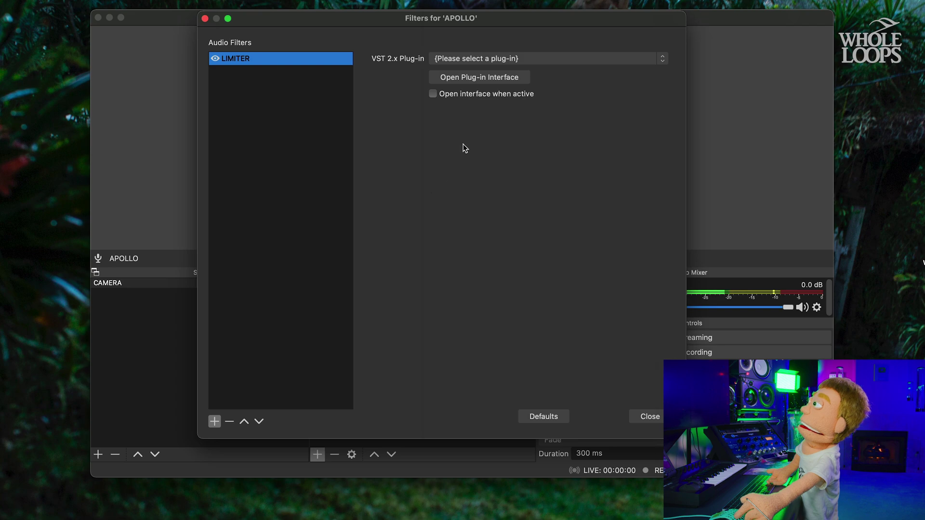
# Show the installed VST plug-ins in the LIMITER filter's plug-in list and scroll down
pyautogui.click(545, 59)
pyautogui.scroll(-15, 523, 168)
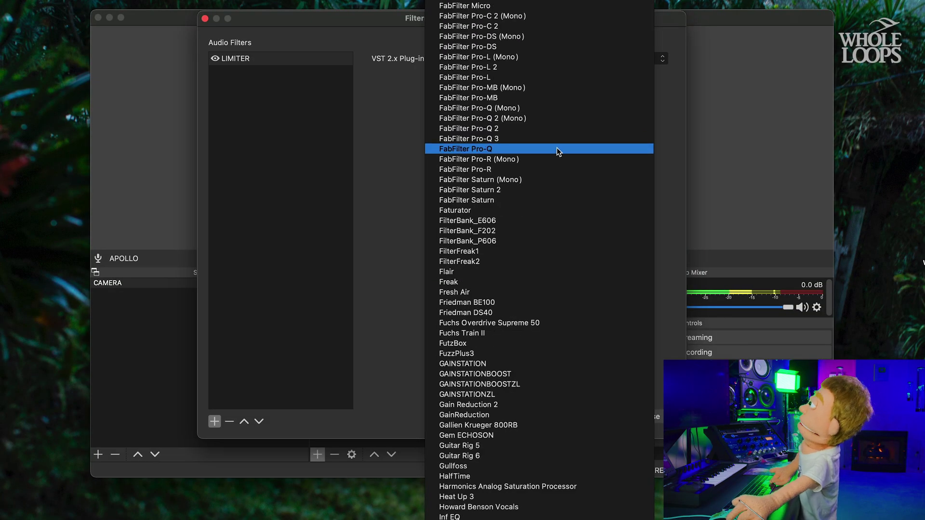
pyautogui.scroll(-5, 556, 148)
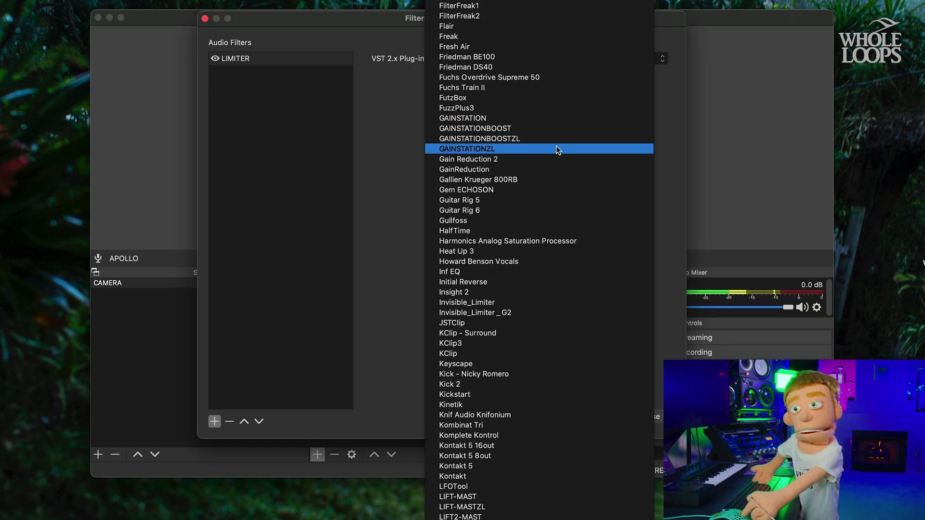
pyautogui.scroll(-10, 562, 154)
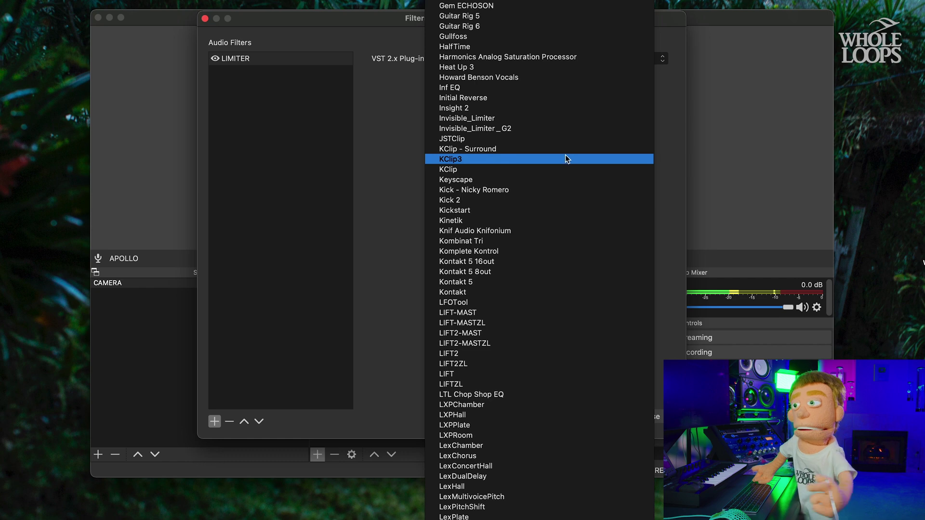
pyautogui.scroll(-10, 569, 160)
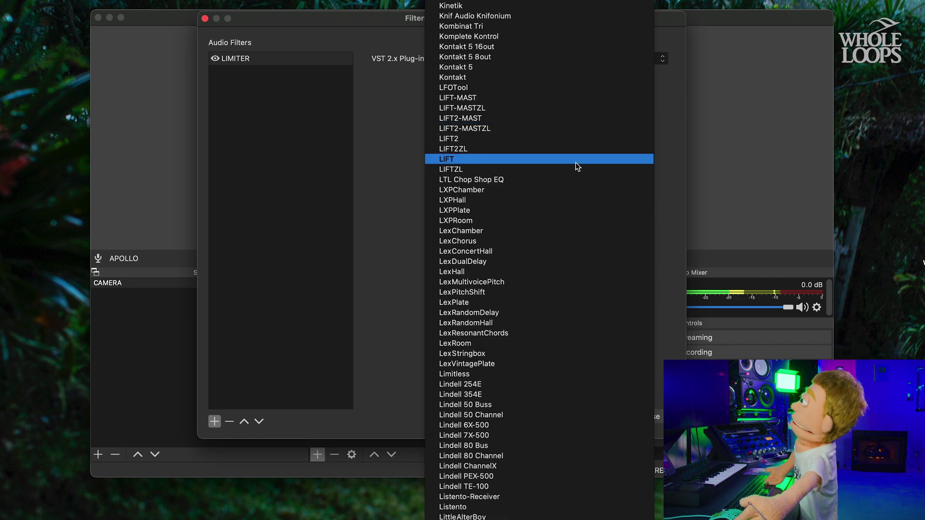
pyautogui.scroll(-2, 578, 167)
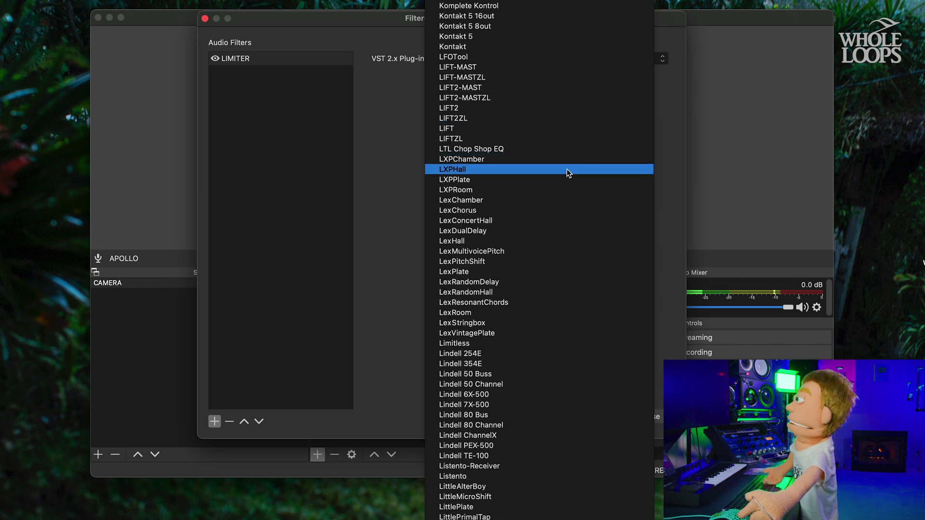
pyautogui.scroll(15, 555, 164)
pyautogui.scroll(10, 550, 134)
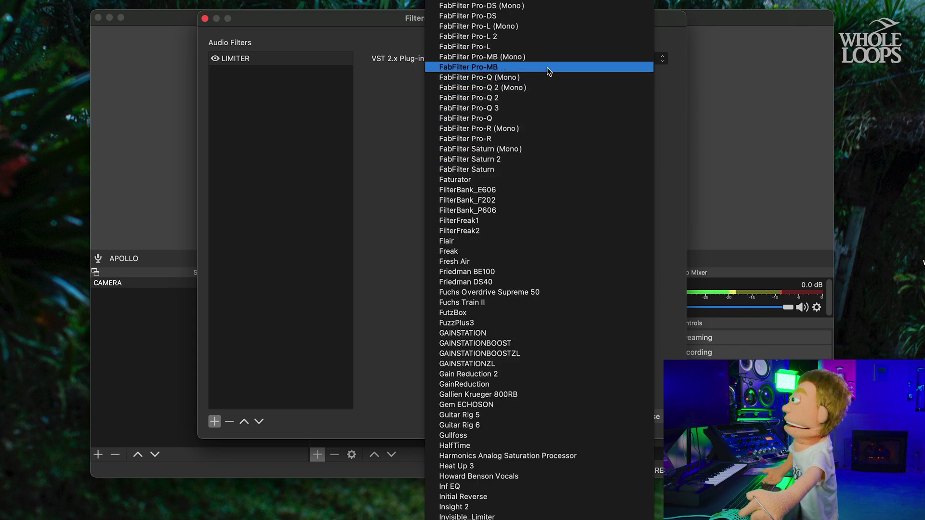
# Load FabFilter Pro-L 2 and raise its gain from +9.7 to about +10.1 dB
pyautogui.click(525, 37)
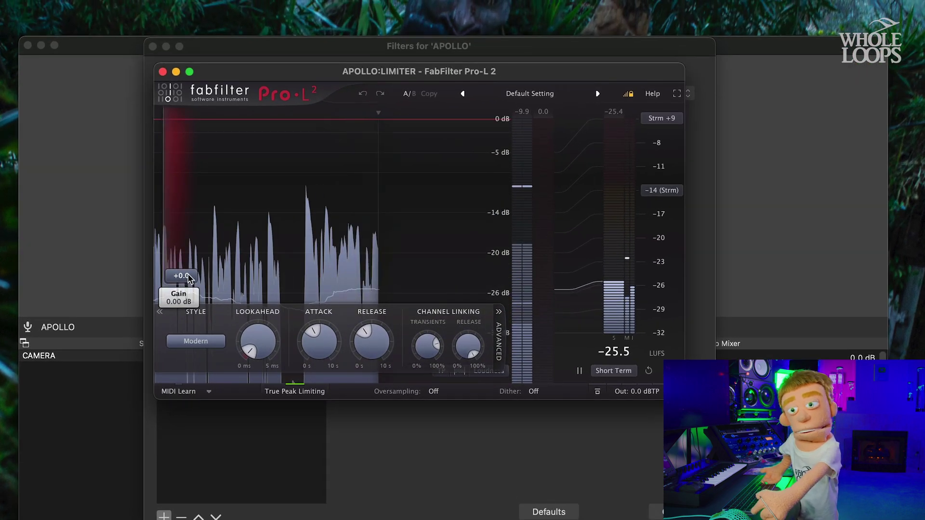
pyautogui.moveTo(188, 278); pyautogui.dragTo(188, 203)
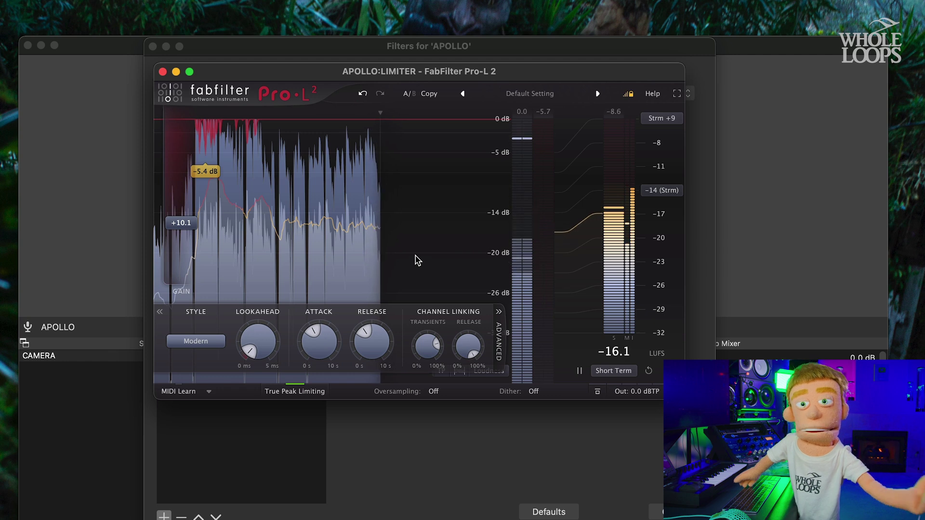
# Set the Pro-L 2 limiter style to Transparent
pyautogui.click(196, 341)
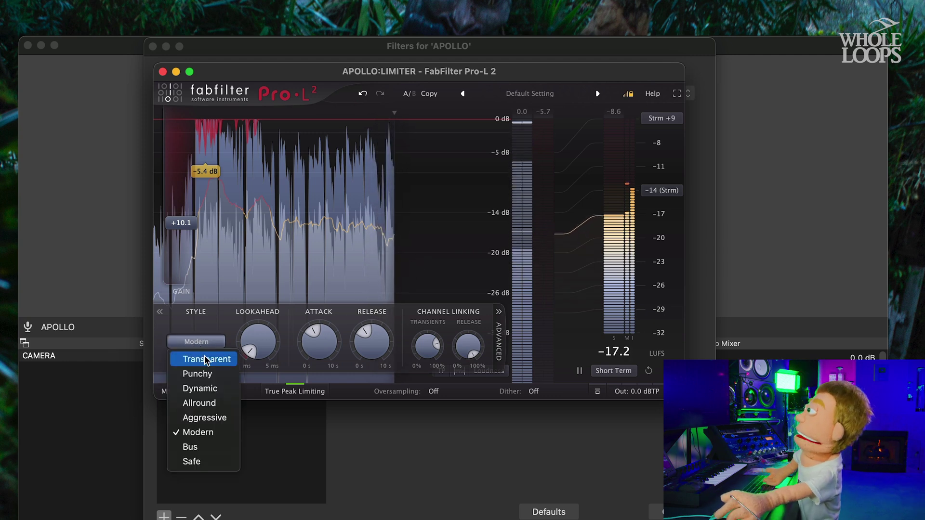
pyautogui.click(206, 360)
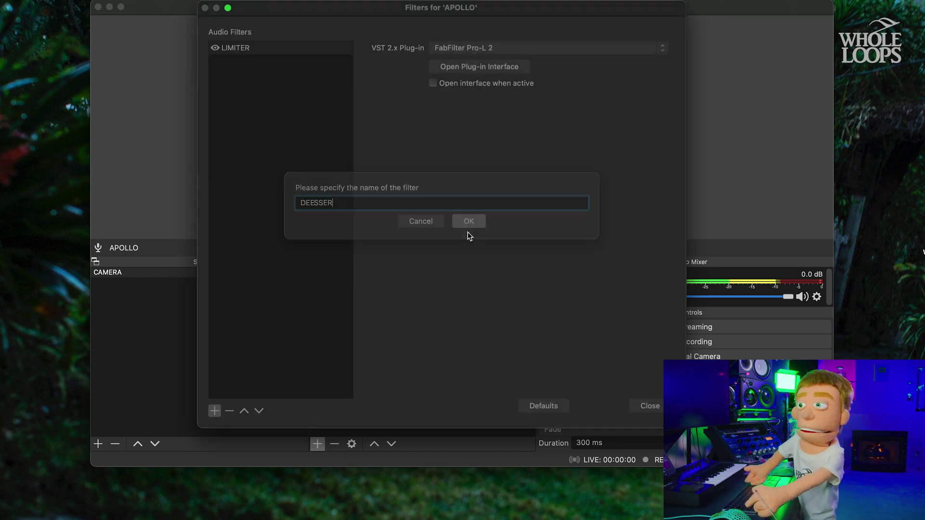
# Name the new filter DEESSER and load FabFilter Pro-DS into it
pyautogui.click(468, 233)
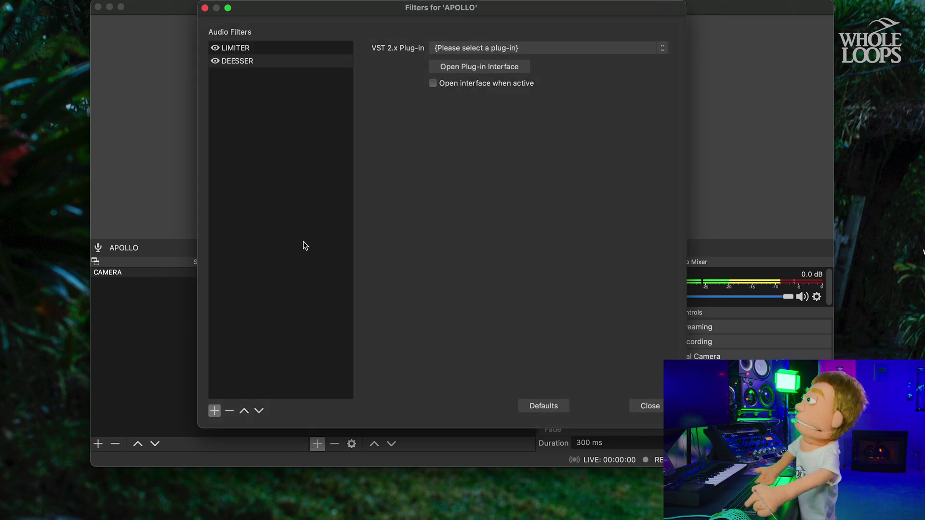
pyautogui.click(461, 48)
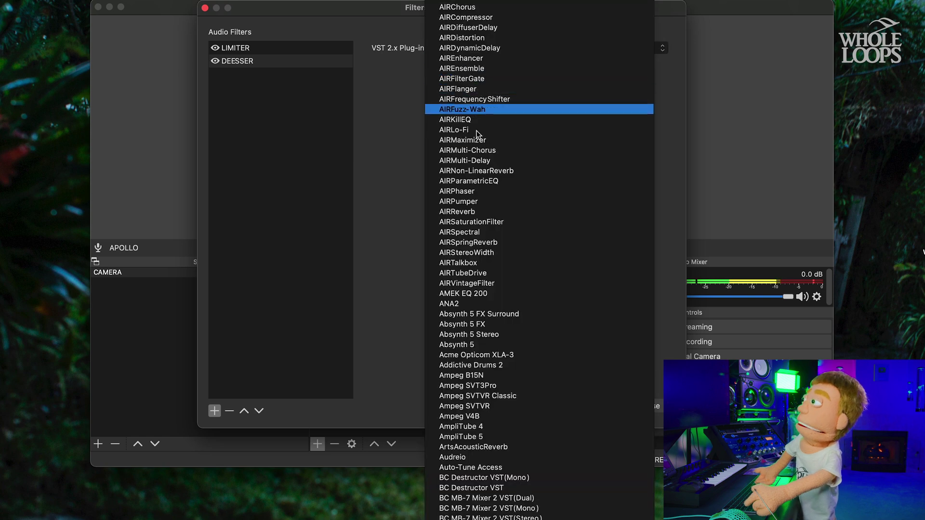
pyautogui.scroll(-5, 545, 484)
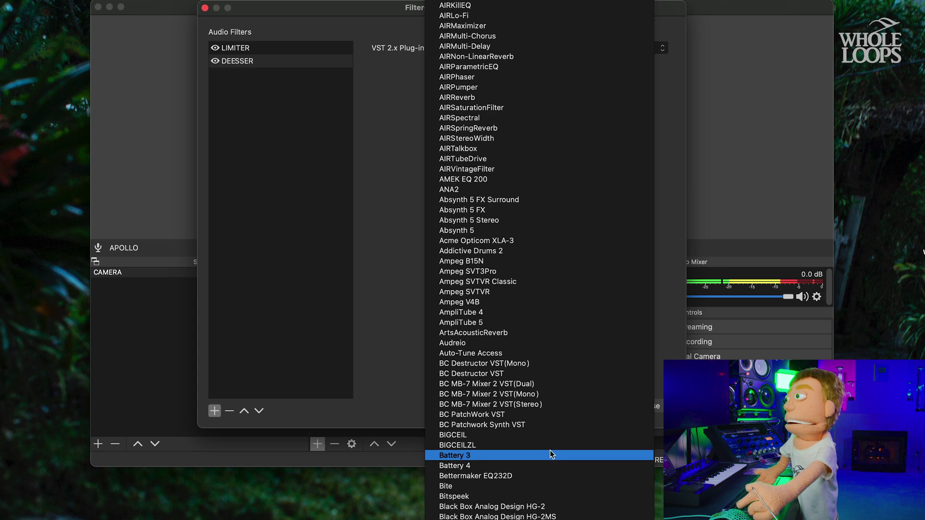
pyautogui.scroll(-20, 550, 454)
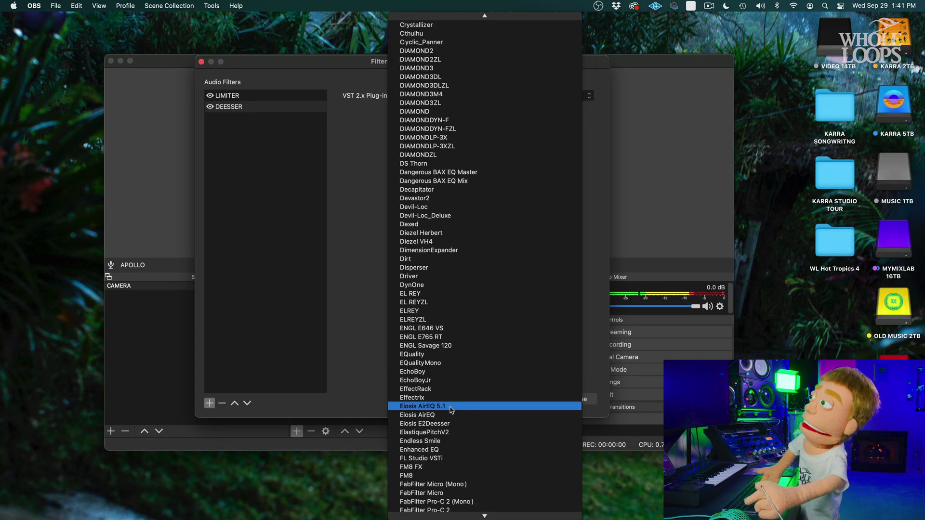
pyautogui.scroll(-8, 451, 409)
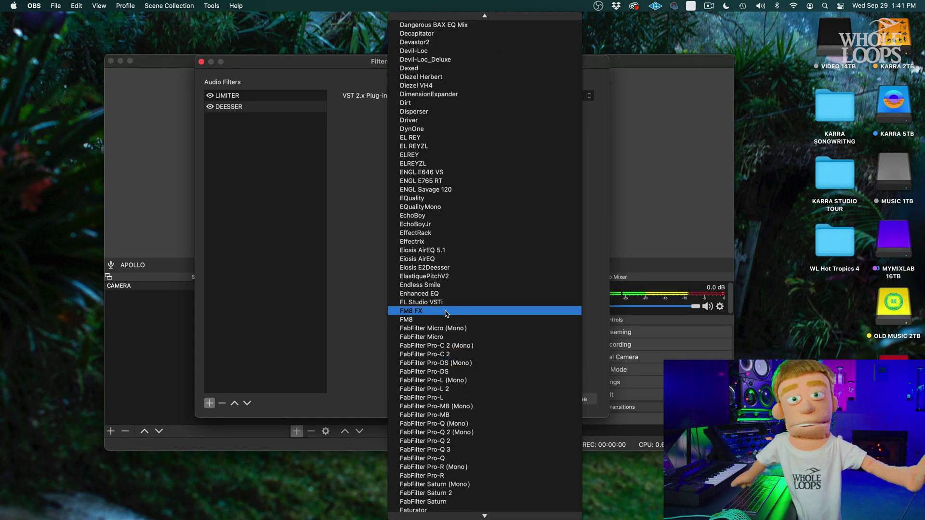
pyautogui.click(480, 372)
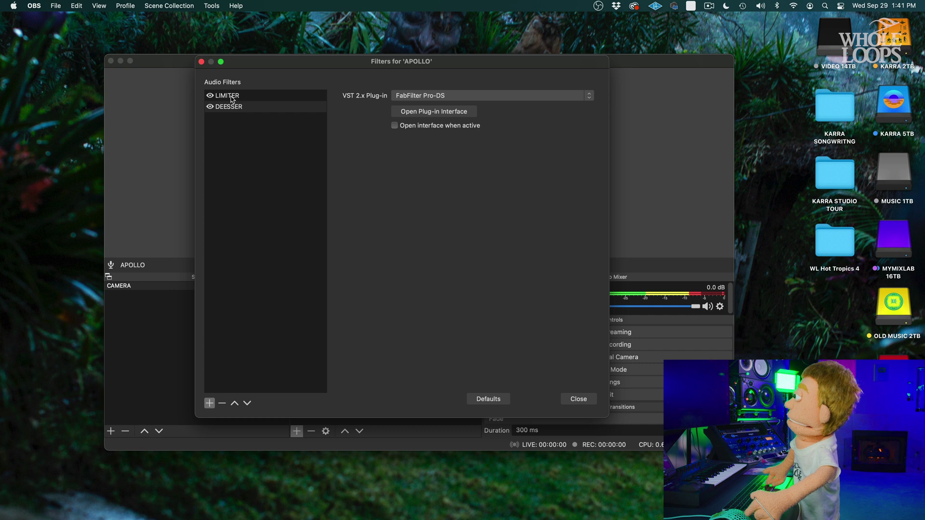
pyautogui.click(232, 98)
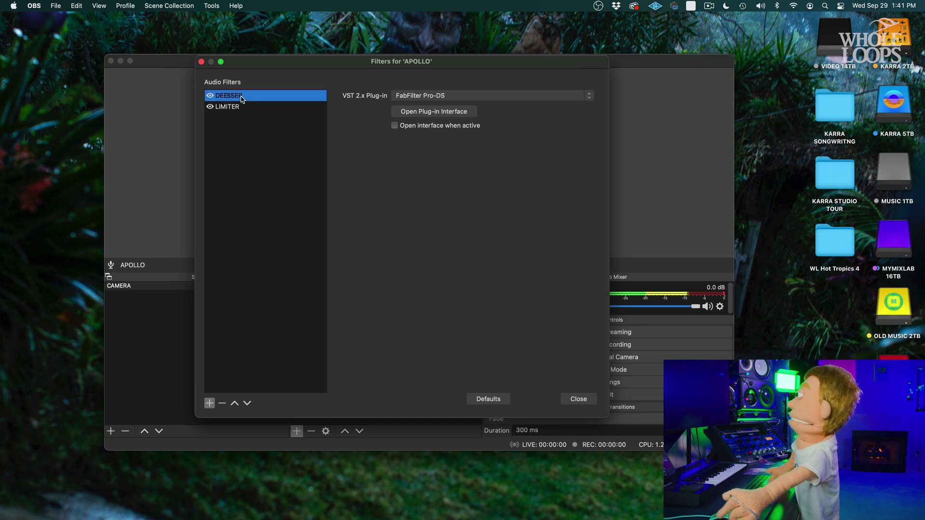
# Show the Pro-DS plug-in window and position it beside the filters list
pyautogui.click(449, 114)
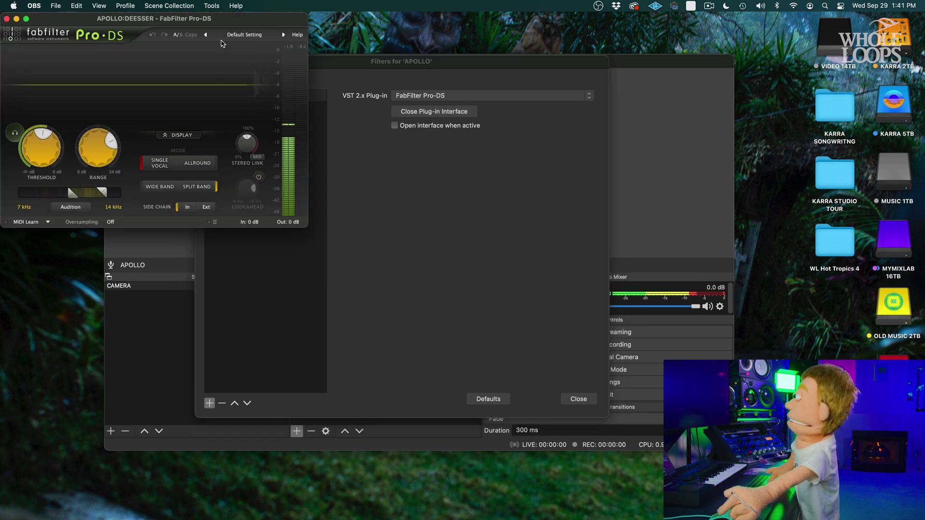
pyautogui.moveTo(247, 21); pyautogui.dragTo(431, 90)
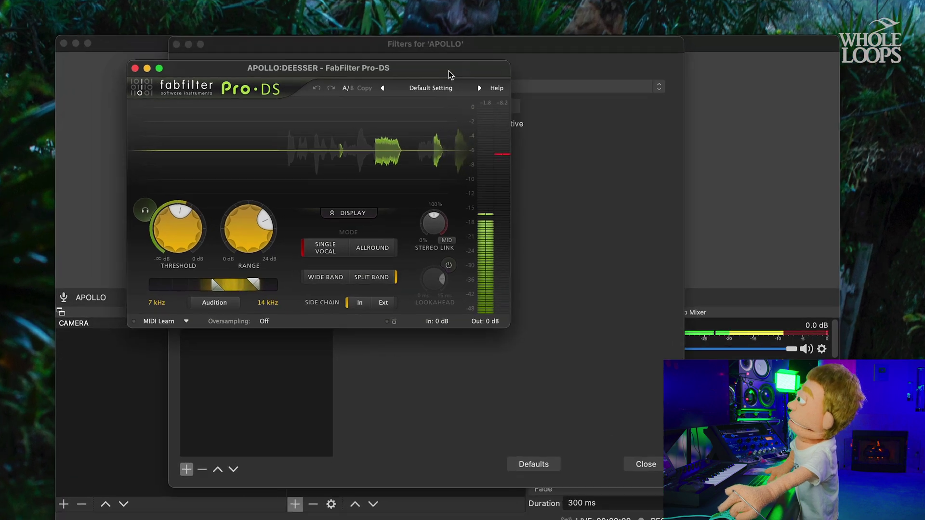
pyautogui.moveTo(486, 142)
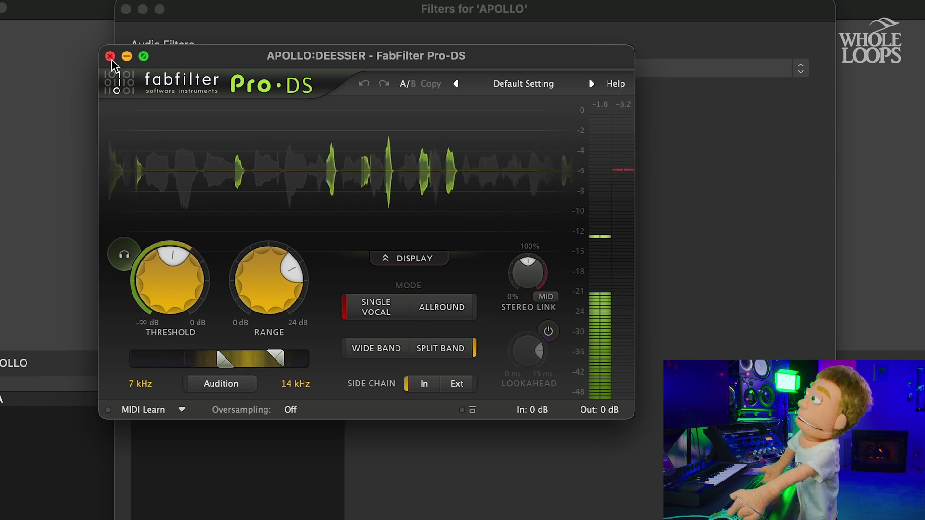
pyautogui.moveTo(200, 56); pyautogui.dragTo(299, 121)
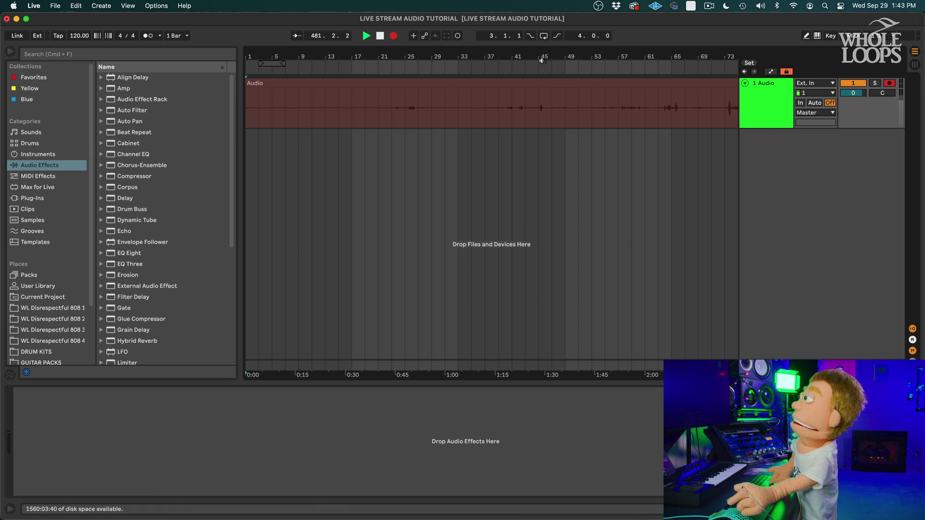
# Zoom the arrangement out to show the whole recorded take, then switch to Loopback
pyautogui.moveTo(542, 57); pyautogui.dragTo(291, 57)
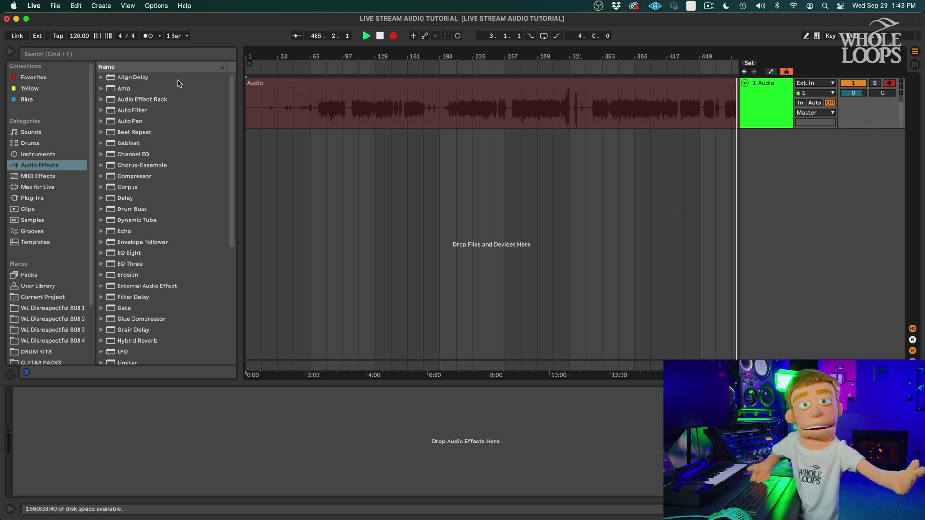
pyautogui.press('super+Tab')
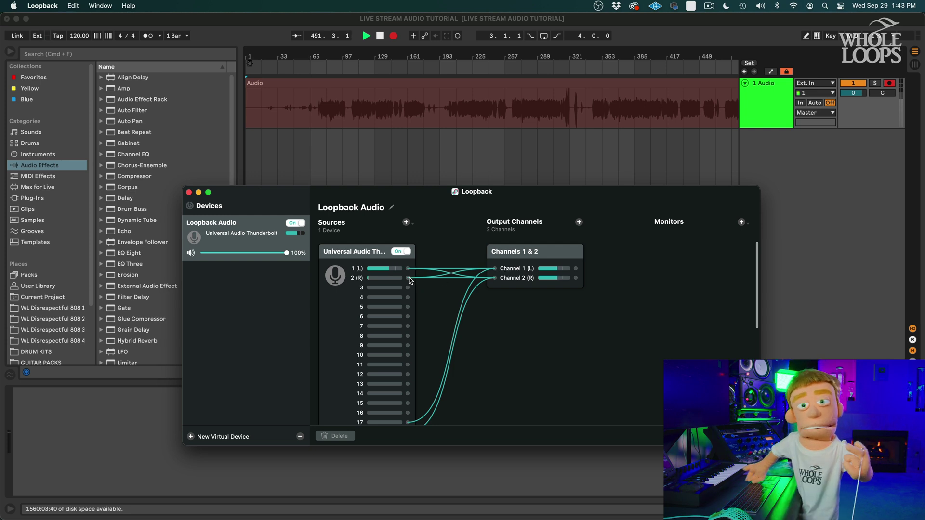
pyautogui.scroll(-2, 444, 368)
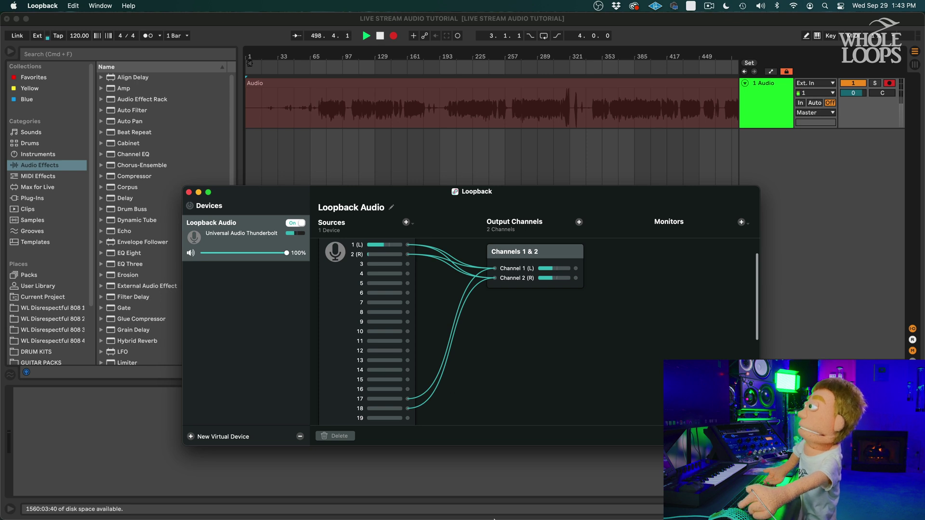
pyautogui.moveTo(495, 518)
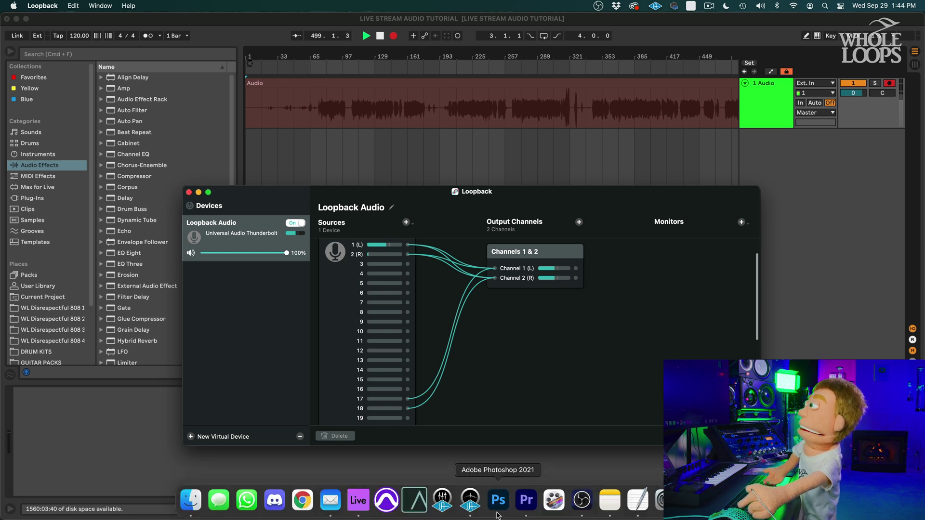
# Change the APOLLO source's device to Loopback Audio
pyautogui.click(582, 501)
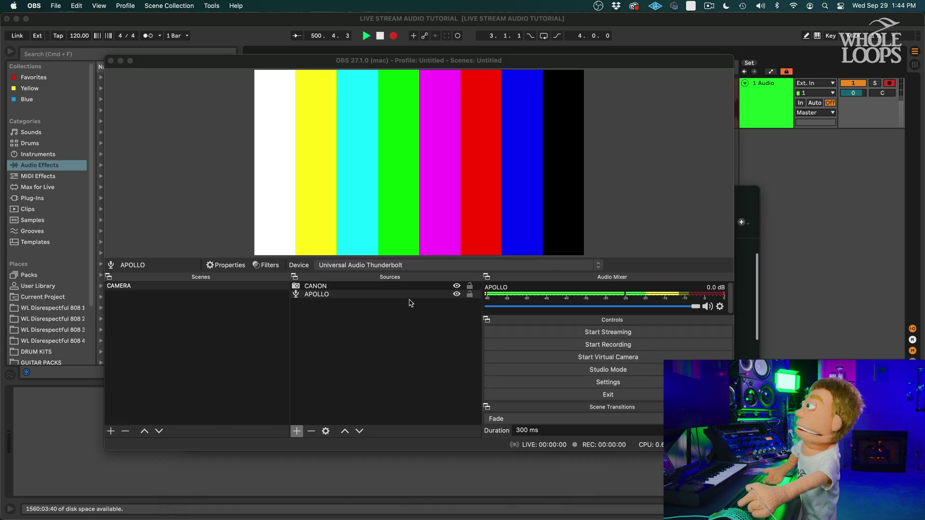
pyautogui.doubleClick(345, 295)
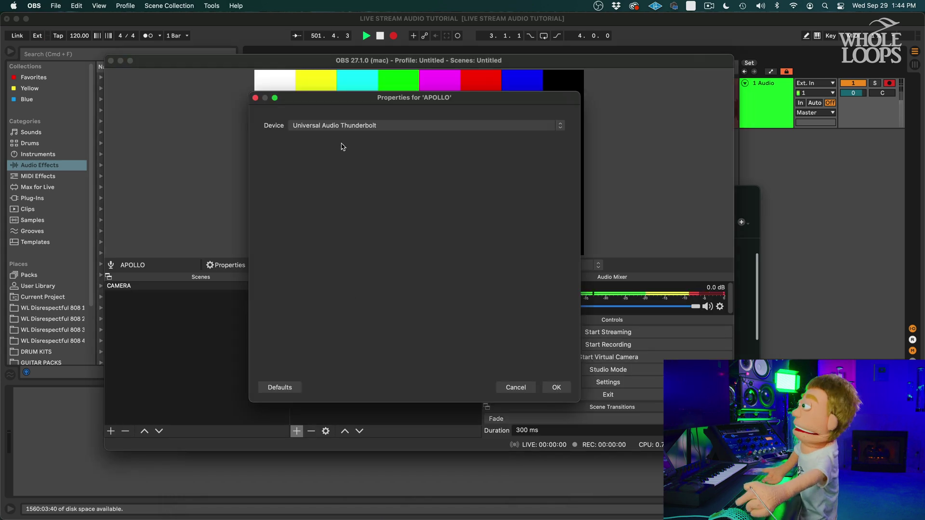
pyautogui.click(336, 125)
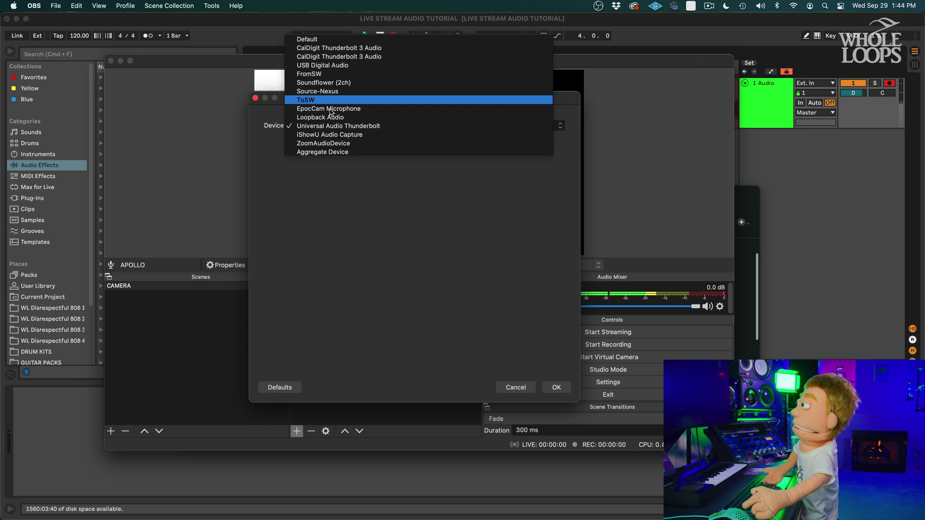
pyautogui.click(337, 117)
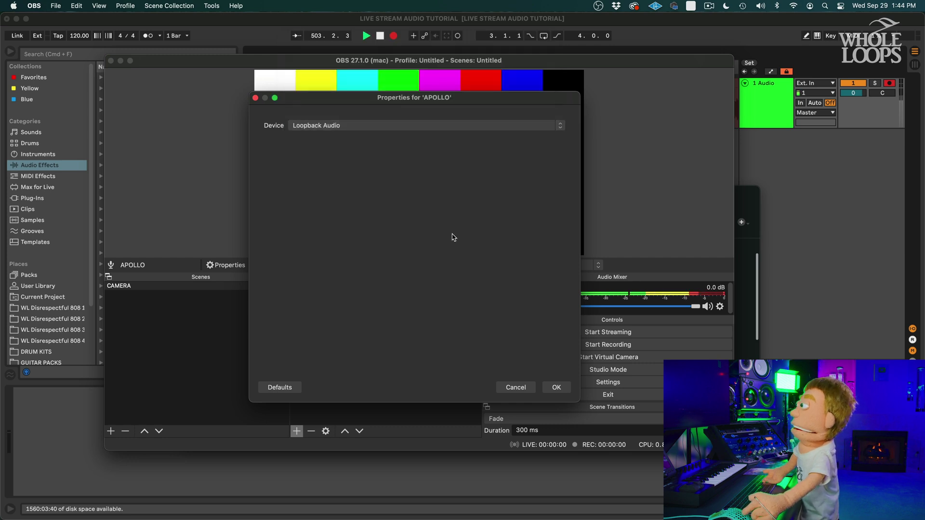
pyautogui.click(557, 388)
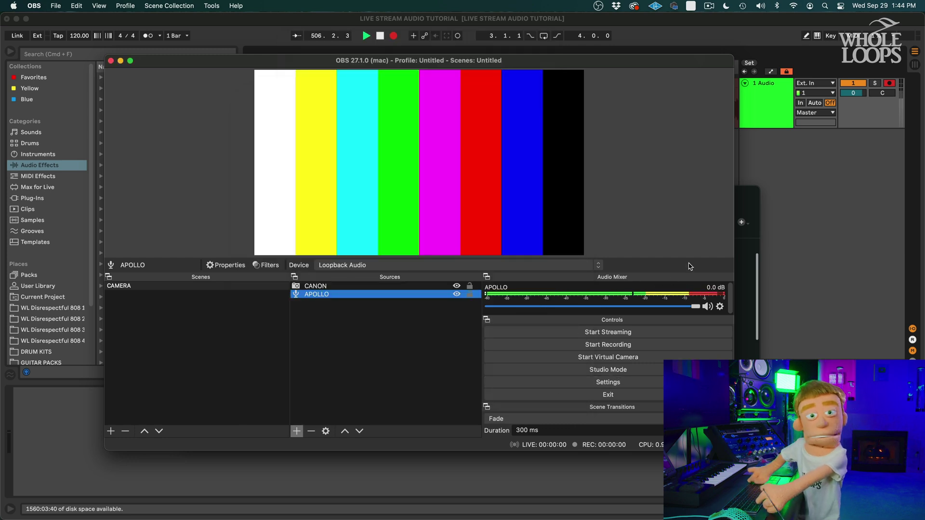
# Switch between Ableton Live and OBS, ending back in OBS
pyautogui.click(802, 212)
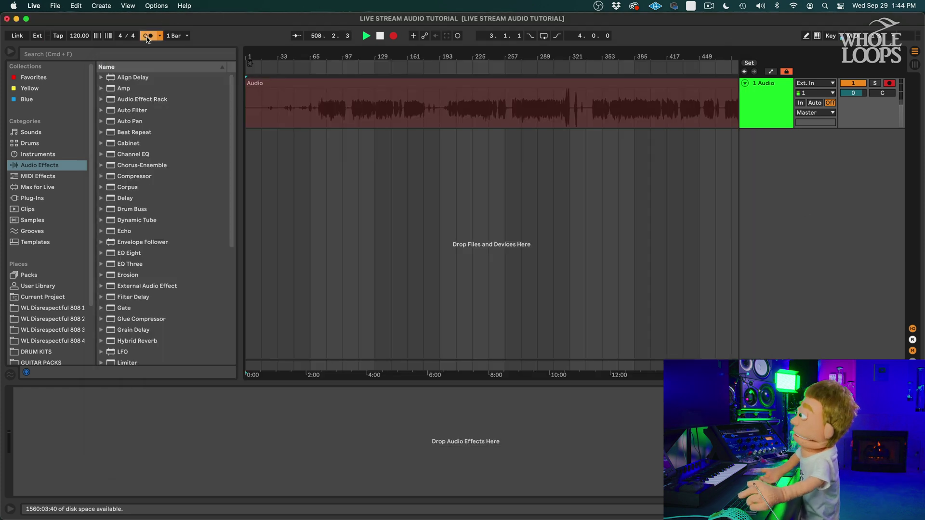
pyautogui.press('super+Tab')
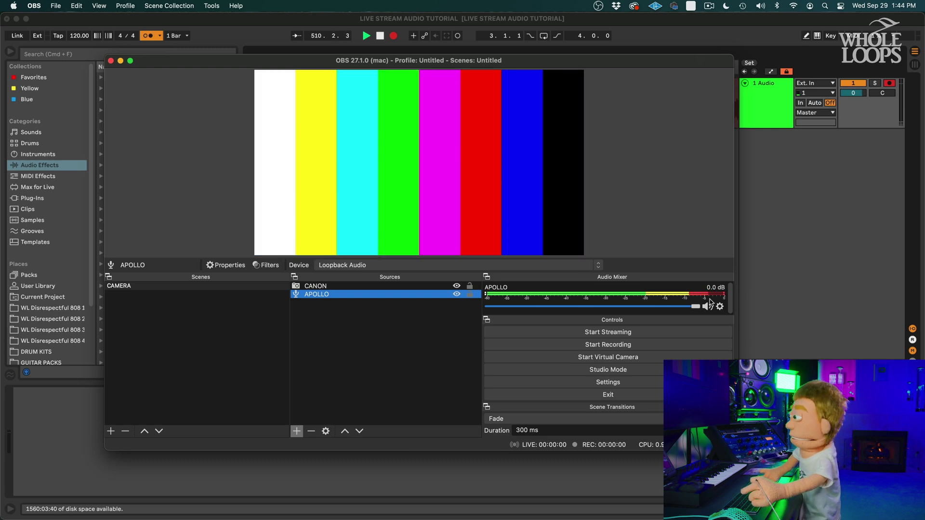
pyautogui.click(762, 288)
pyautogui.press('super+Tab')
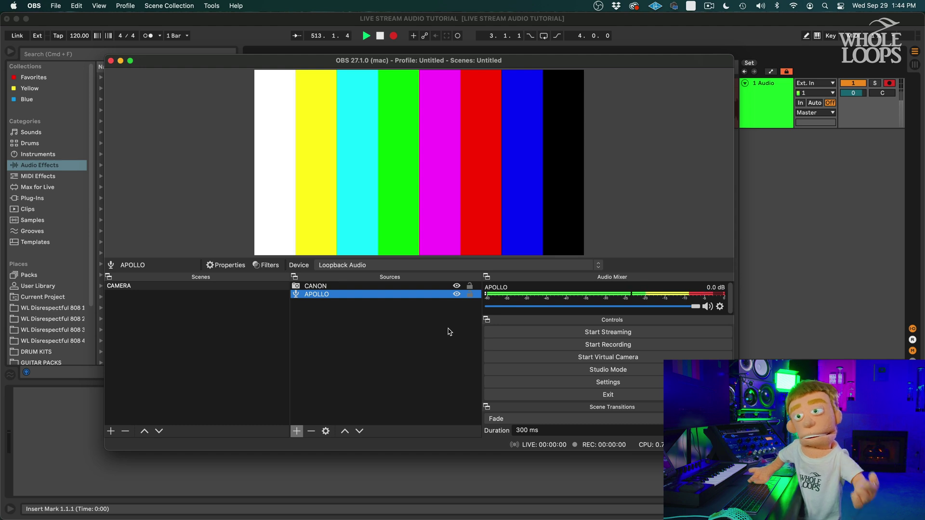
# In APOLLO's Filters window, delete the DEESSER filter (confirming Yes), then the LIMITER filter
pyautogui.rightClick(318, 295)
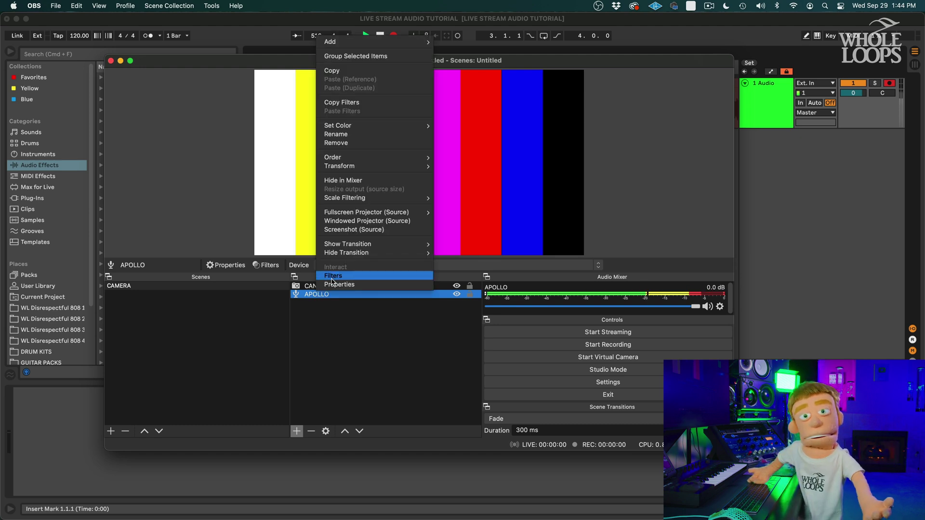
pyautogui.click(334, 276)
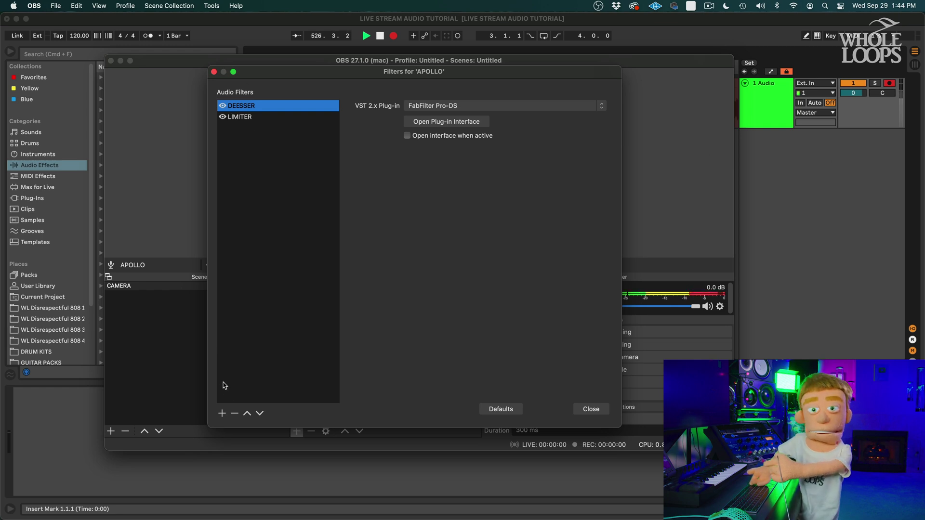
pyautogui.click(235, 414)
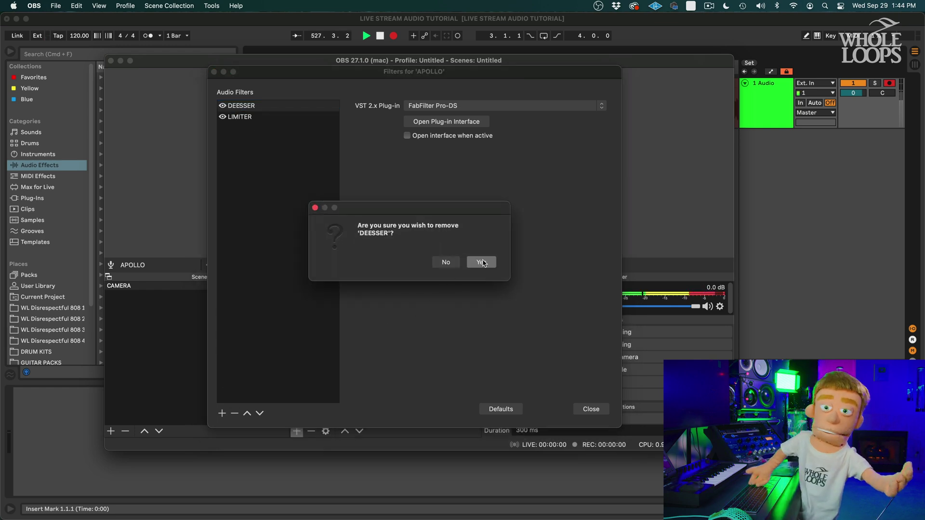
pyautogui.click(481, 262)
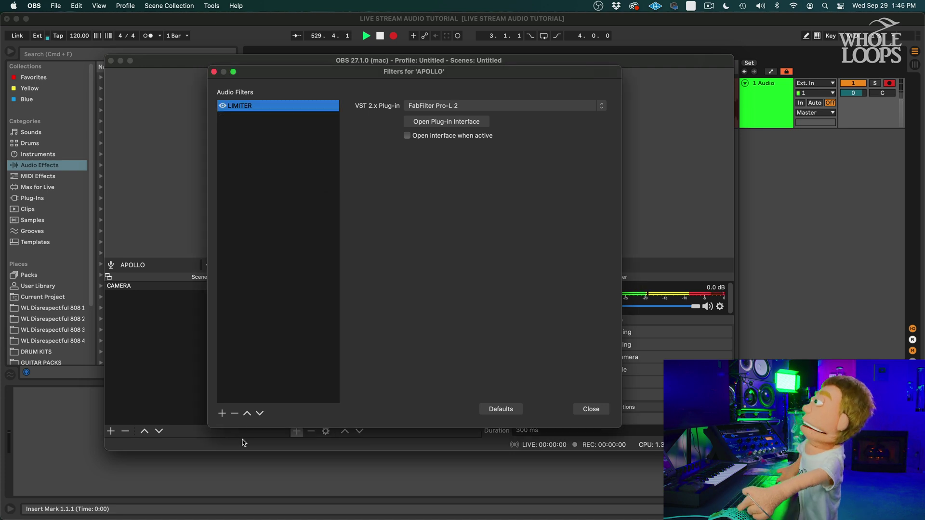
pyautogui.click(235, 413)
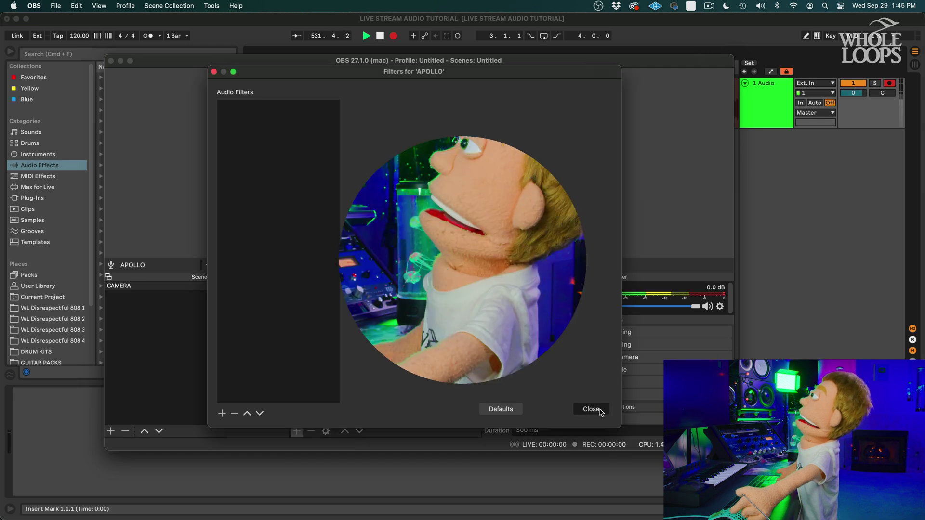